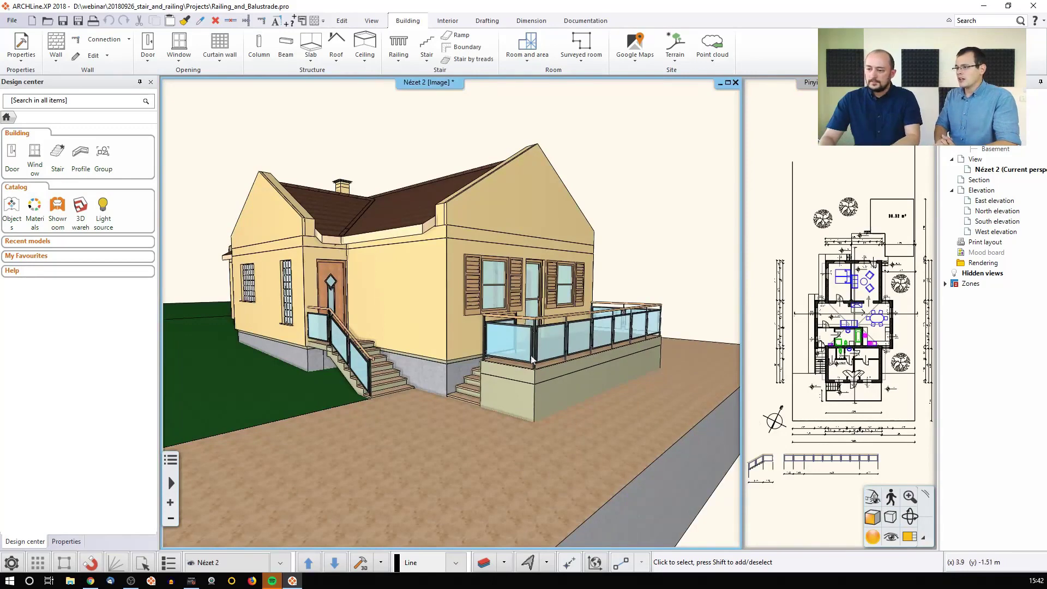
# Step: Delete the glass railing on the entrance stair and the glass railing around the terrace
pyautogui.scroll(4, 492, 355)
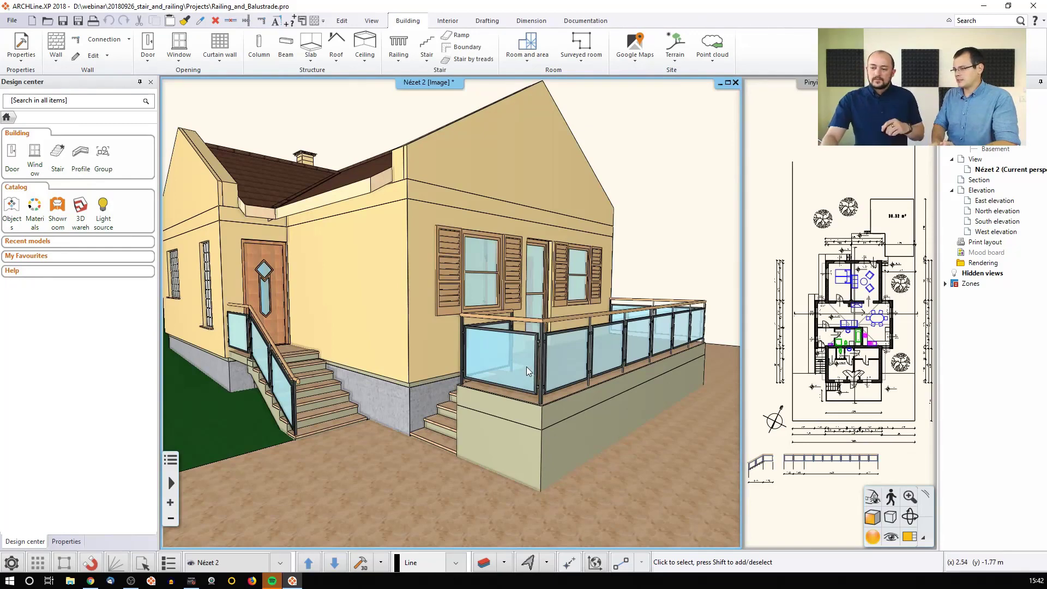
pyautogui.click(284, 385)
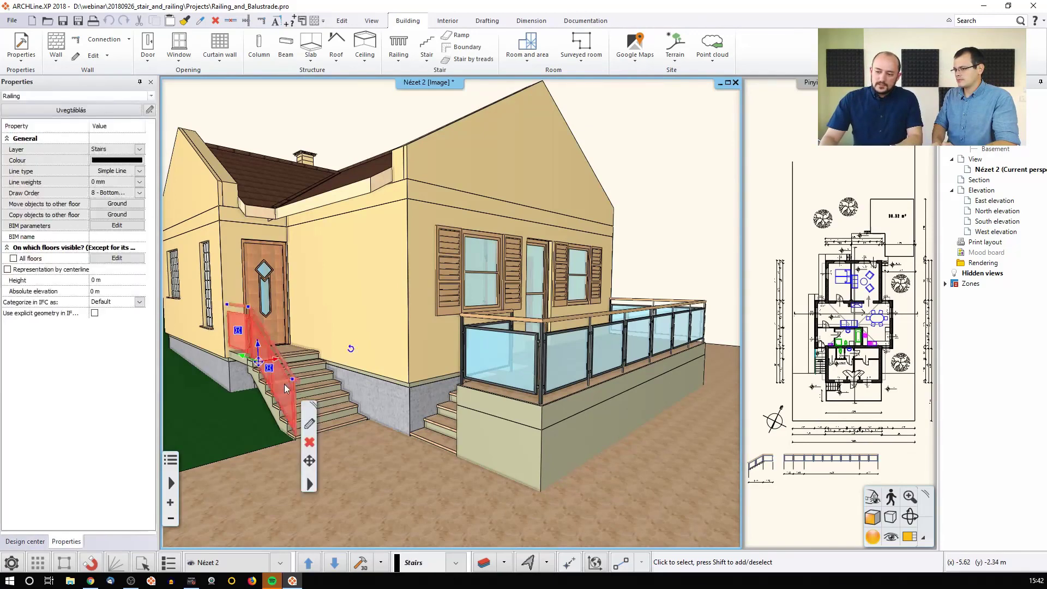
pyautogui.press('Delete')
pyautogui.click(501, 360)
pyautogui.press('Delete')
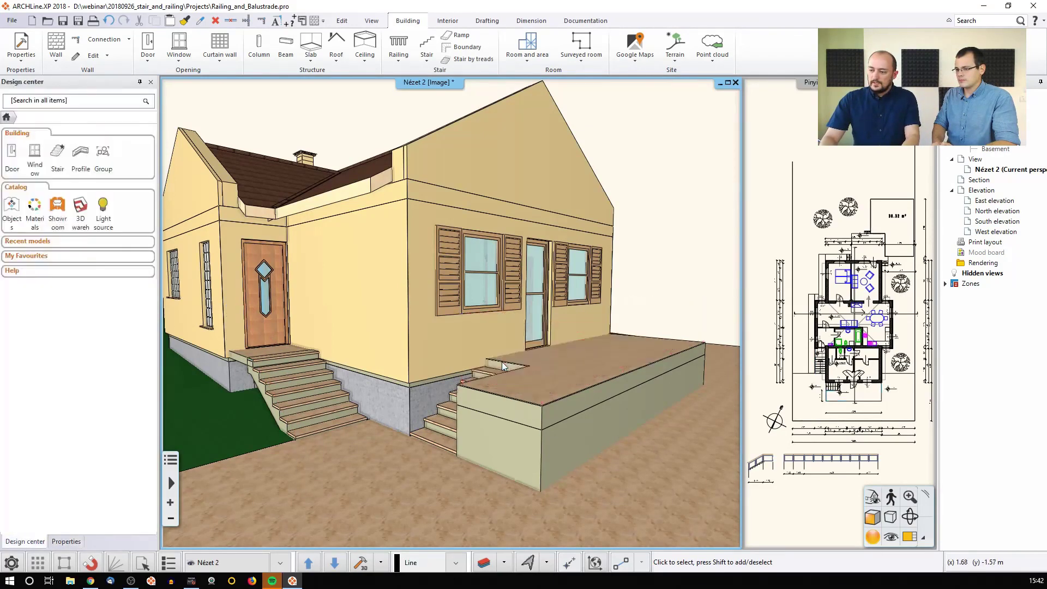
# Step: Swap the ground floor plan into the large viewport, focused on the terrace
pyautogui.click(810, 329)
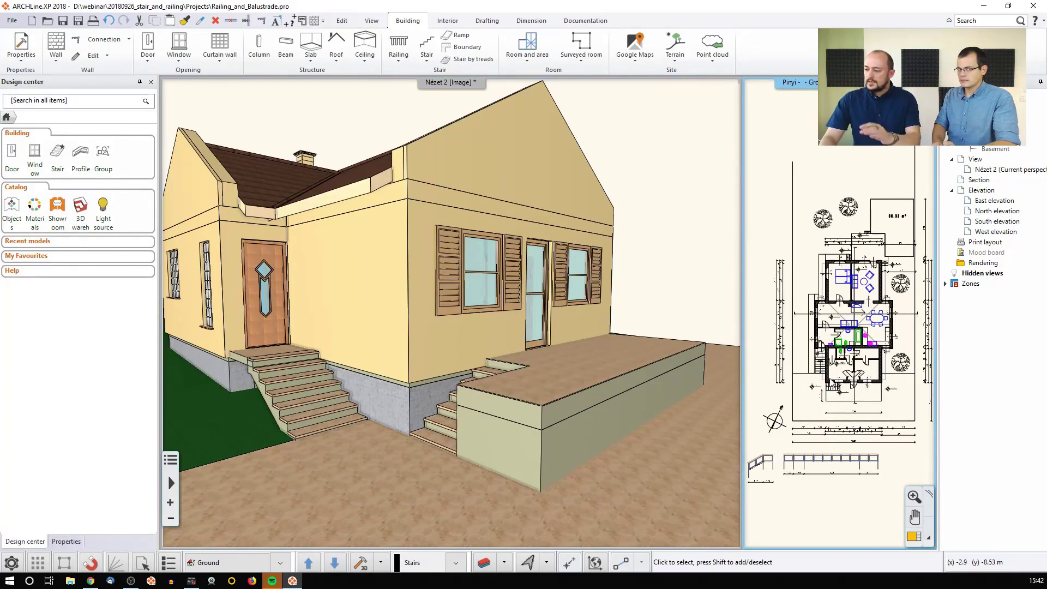
pyautogui.click(913, 537)
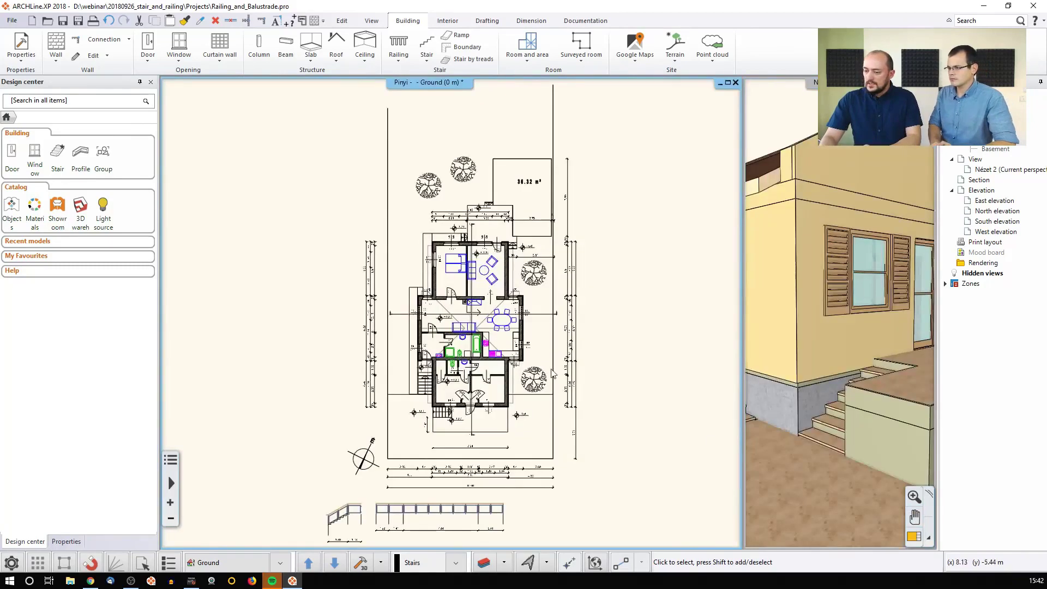
pyautogui.scroll(6, 338, 258)
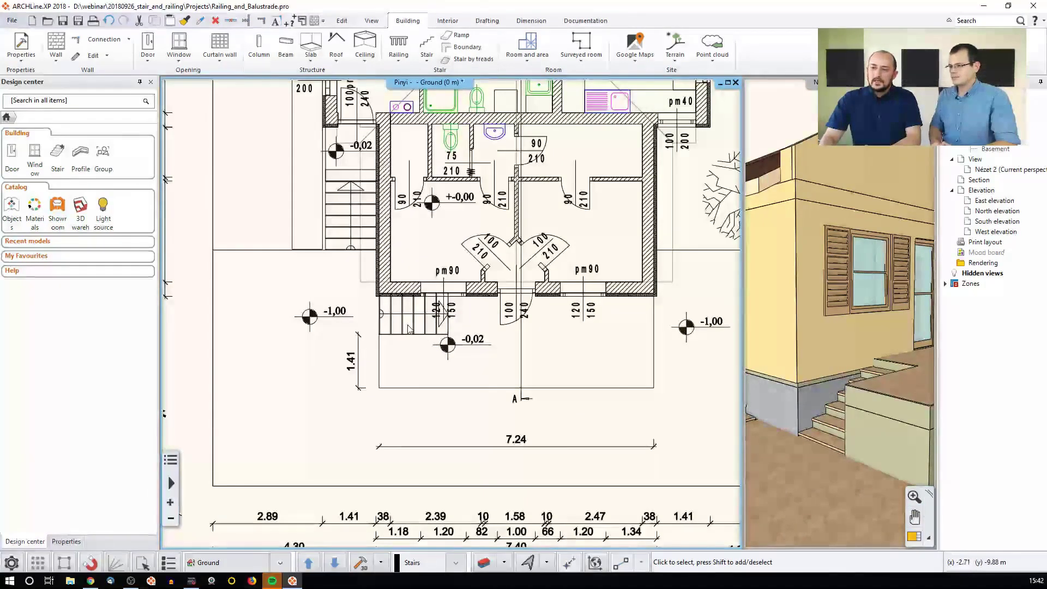
# Step: Draw a Léckerítés railing path from the top of the terrace stair along its outer edge and around the terrace to the far outer corner
pyautogui.click(399, 59)
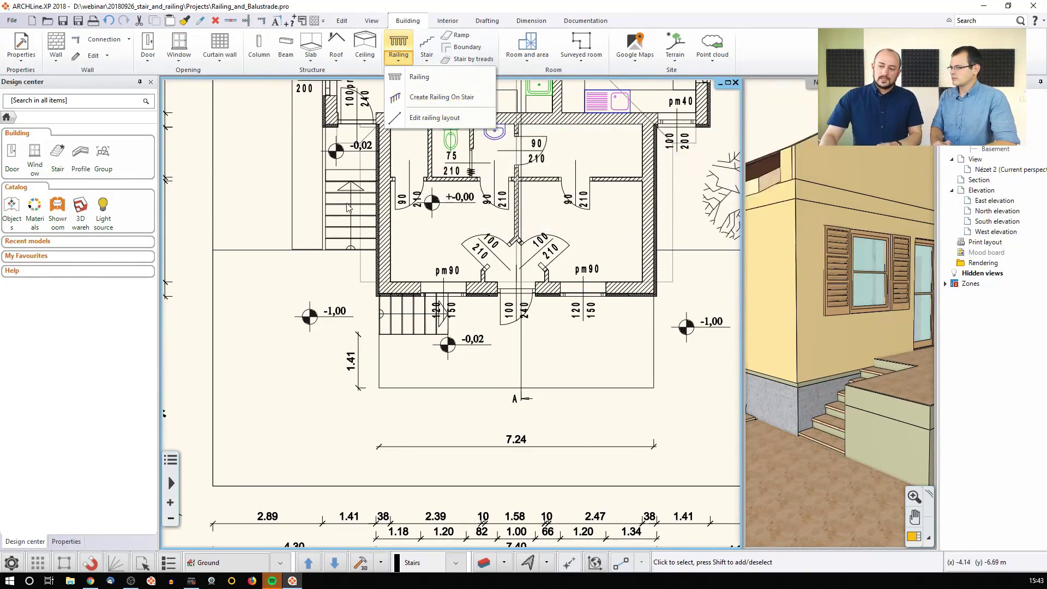
pyautogui.click(418, 77)
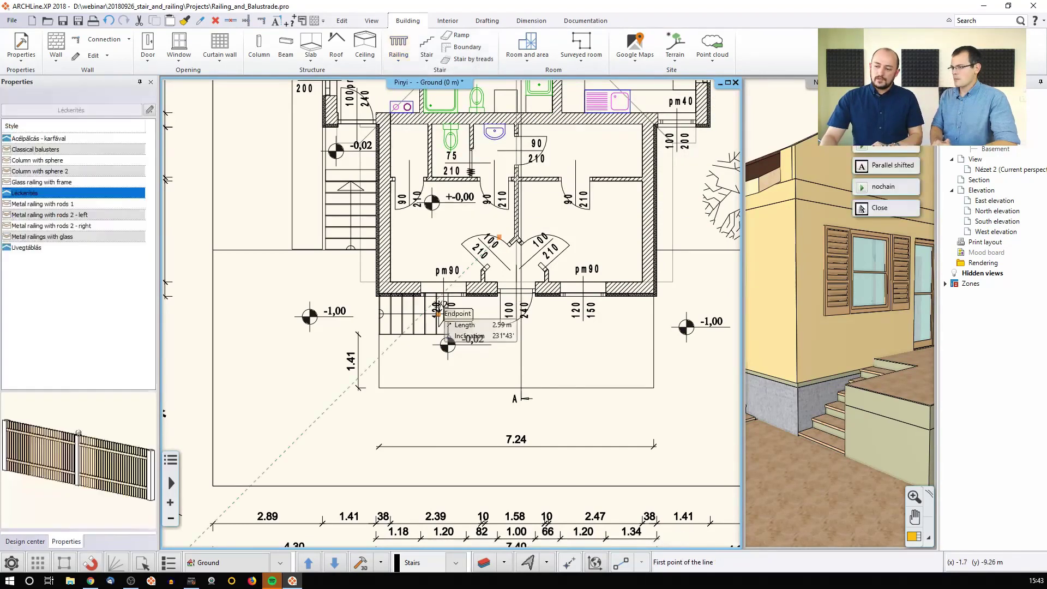
pyautogui.scroll(2, 442, 355)
pyautogui.click(451, 301)
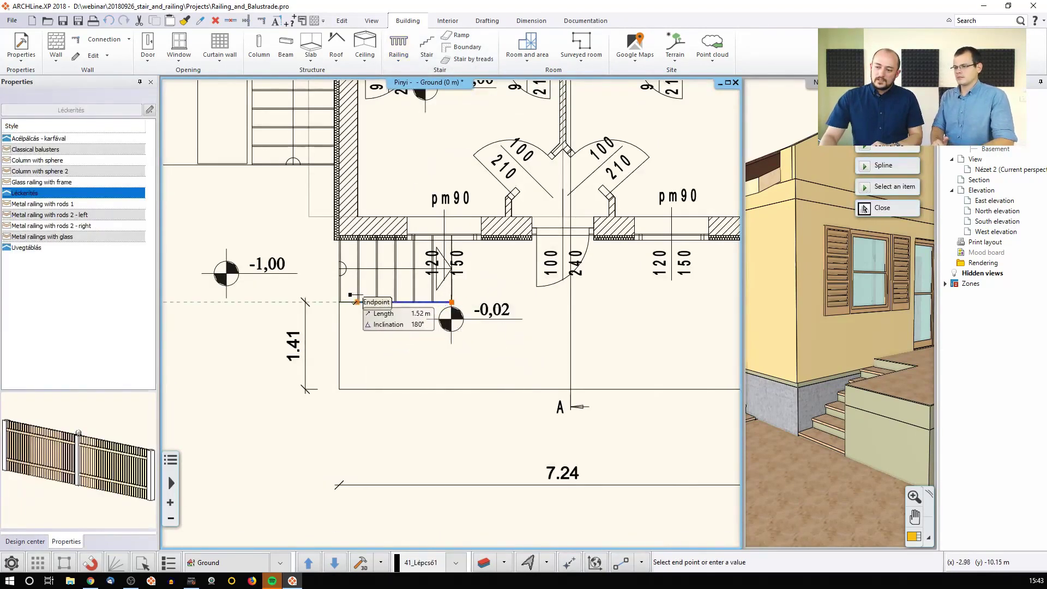
pyautogui.click(338, 301)
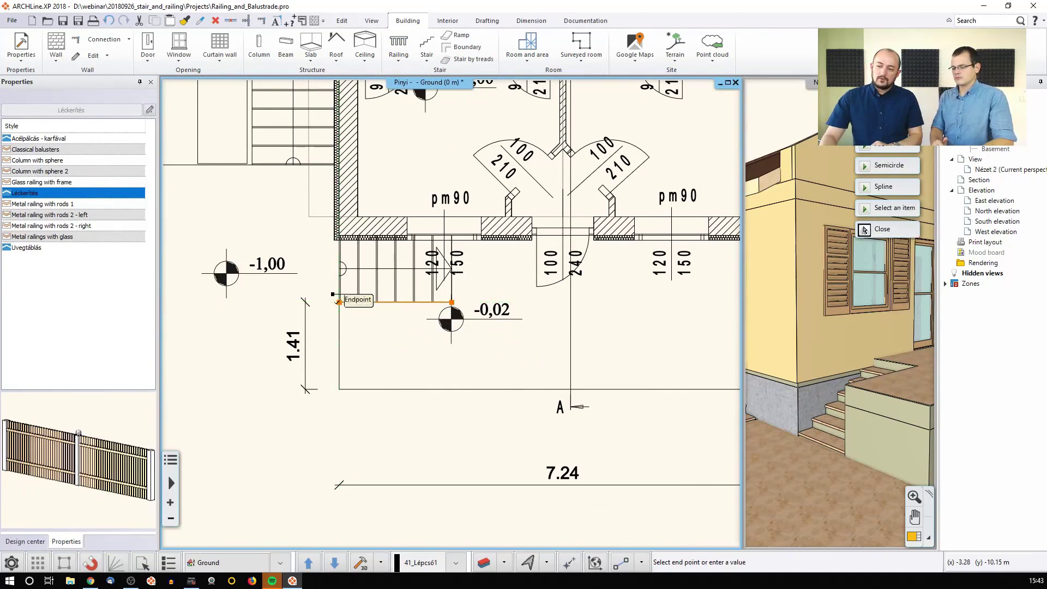
pyautogui.click(339, 388)
pyautogui.moveTo(676, 389); pyautogui.dragTo(468, 368, button='middle')
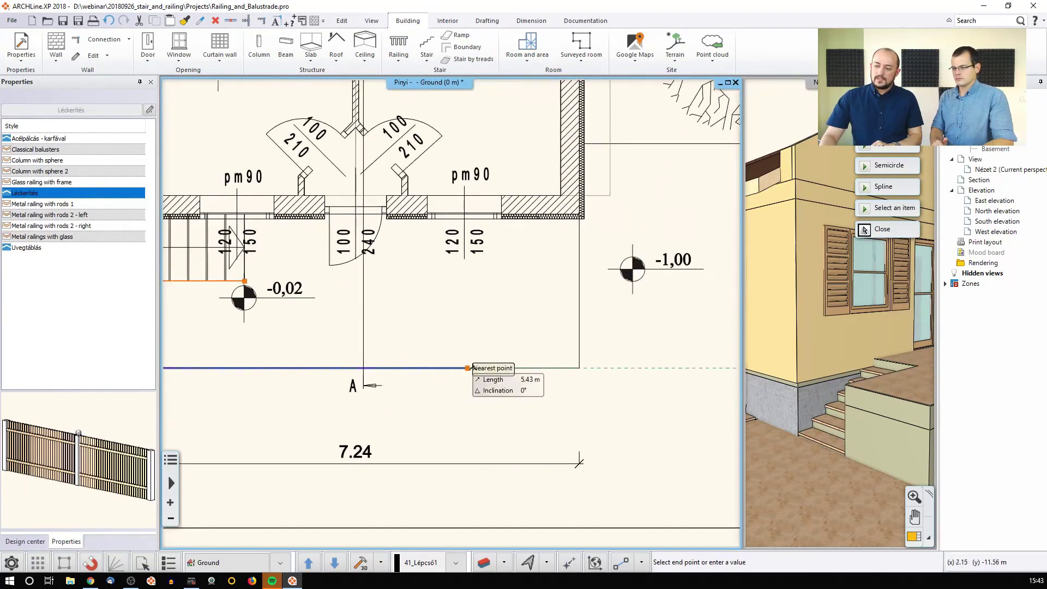
pyautogui.click(579, 368)
# Step: End the terrace railing path on the outer face of the house wall, in line with the terrace edge, and create the railing
pyautogui.scroll(3, 579, 223)
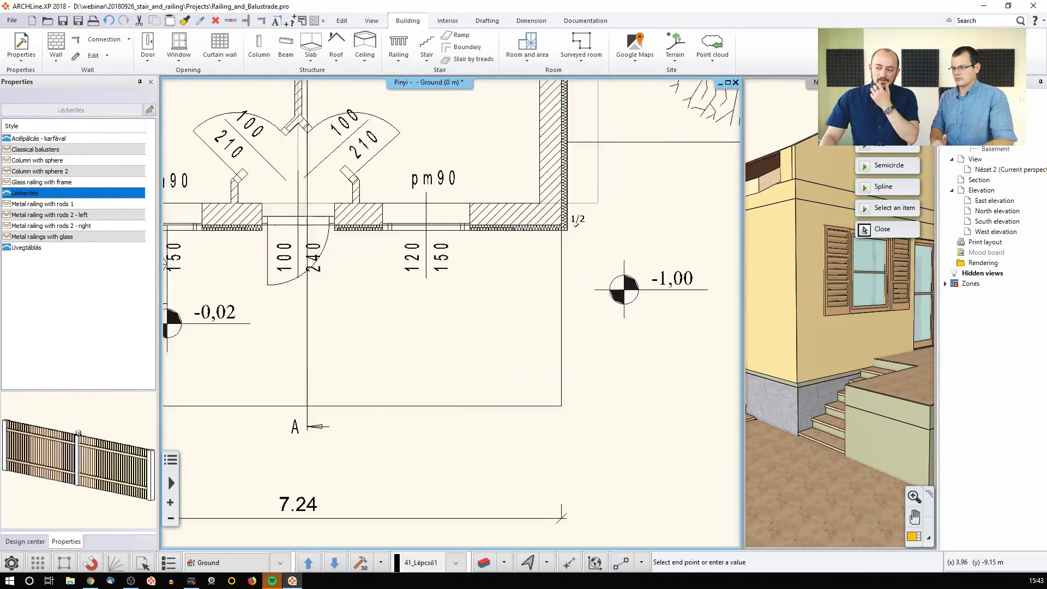
pyautogui.click(491, 274)
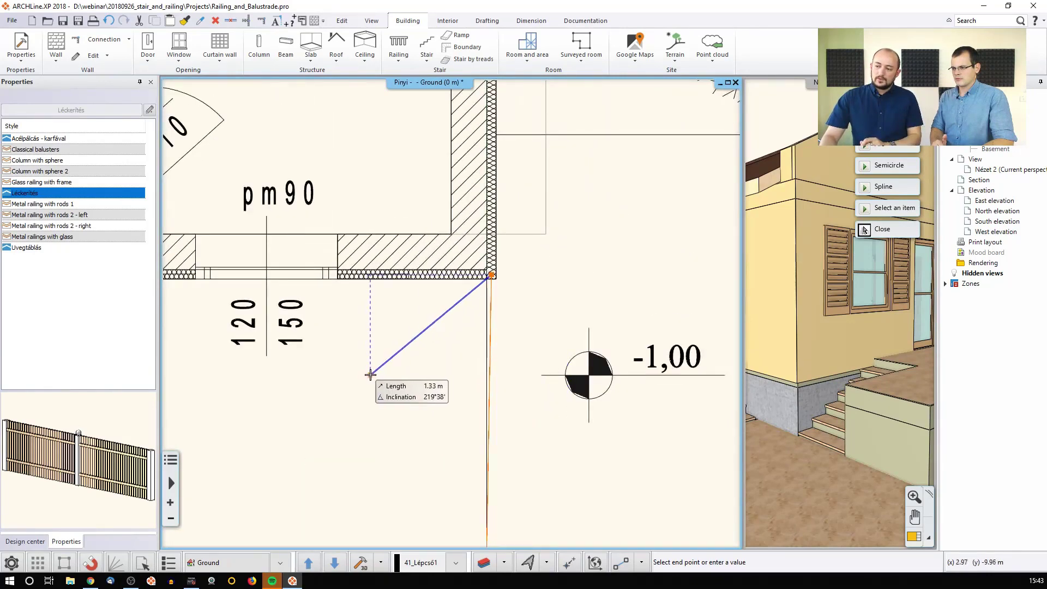
pyautogui.click(109, 20)
pyautogui.scroll(2, 400, 300)
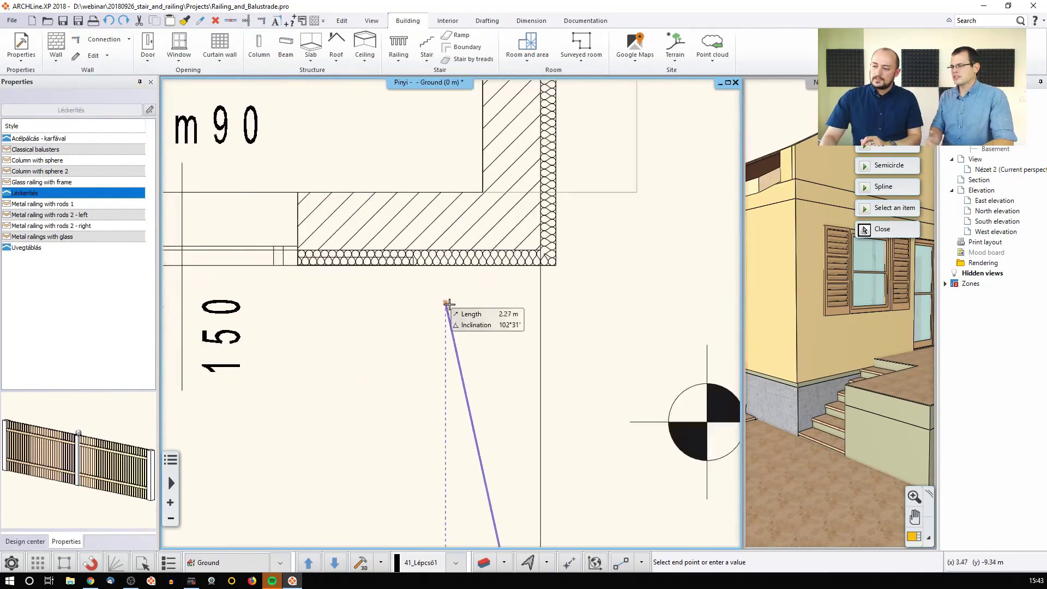
pyautogui.click(538, 267)
pyautogui.scroll(-4, 366, 367)
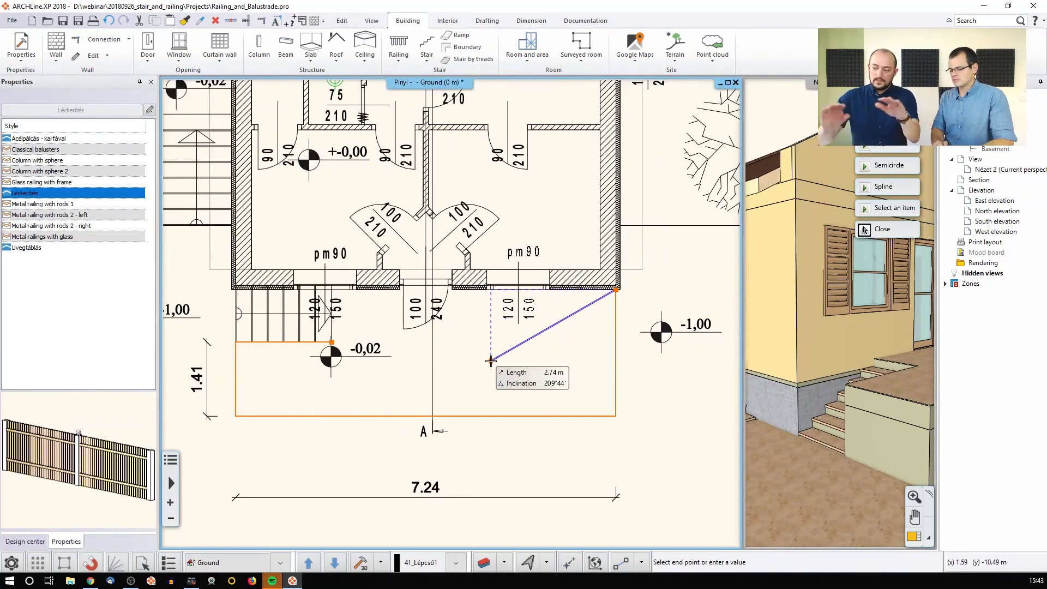
pyautogui.press('Return')
pyautogui.press('Return')
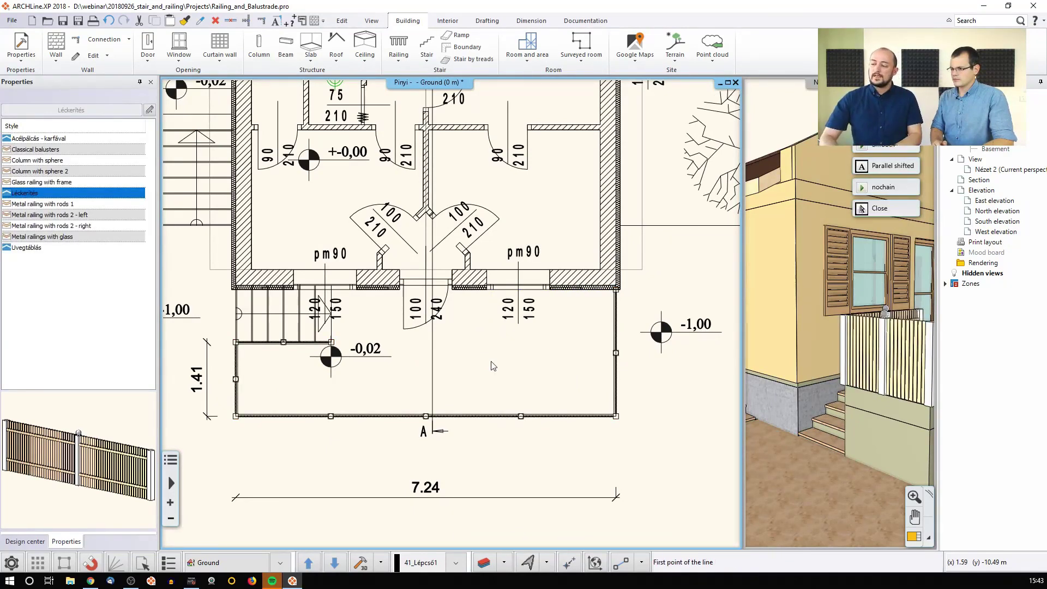
# Step: Preview the railing styles Classical balusters, Column with sphere 2, Glass railing with frame and Metal railing with rods 1
pyautogui.scroll(-1, 493, 365)
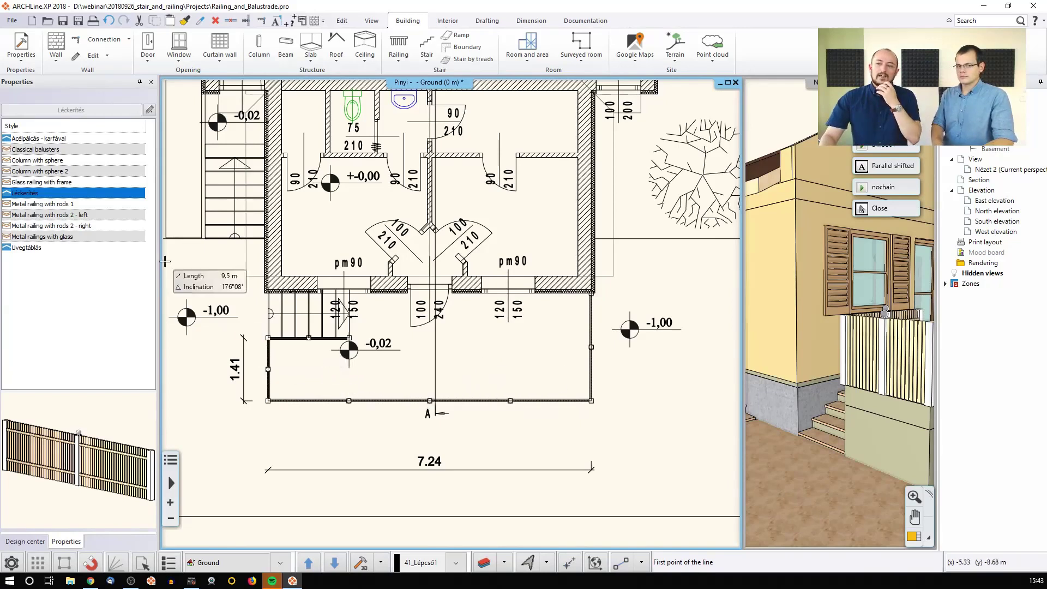
pyautogui.click(57, 160)
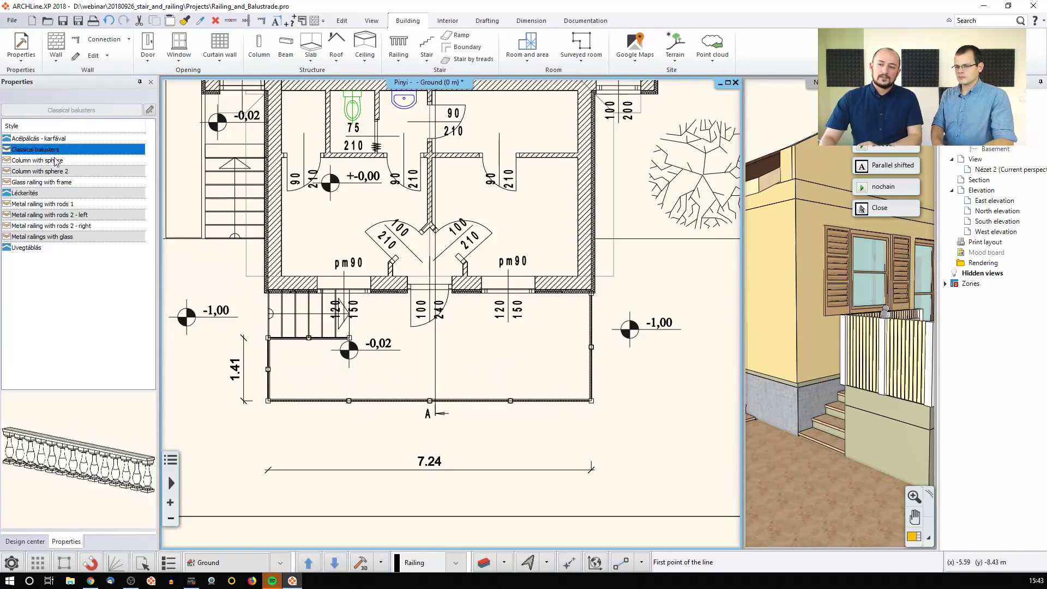
pyautogui.click(57, 171)
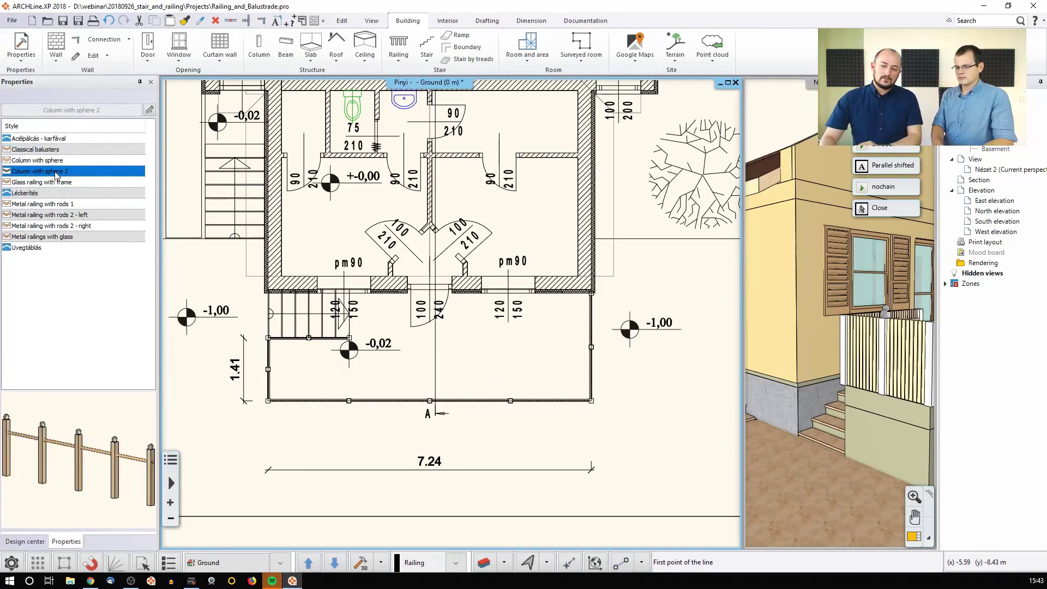
pyautogui.click(59, 183)
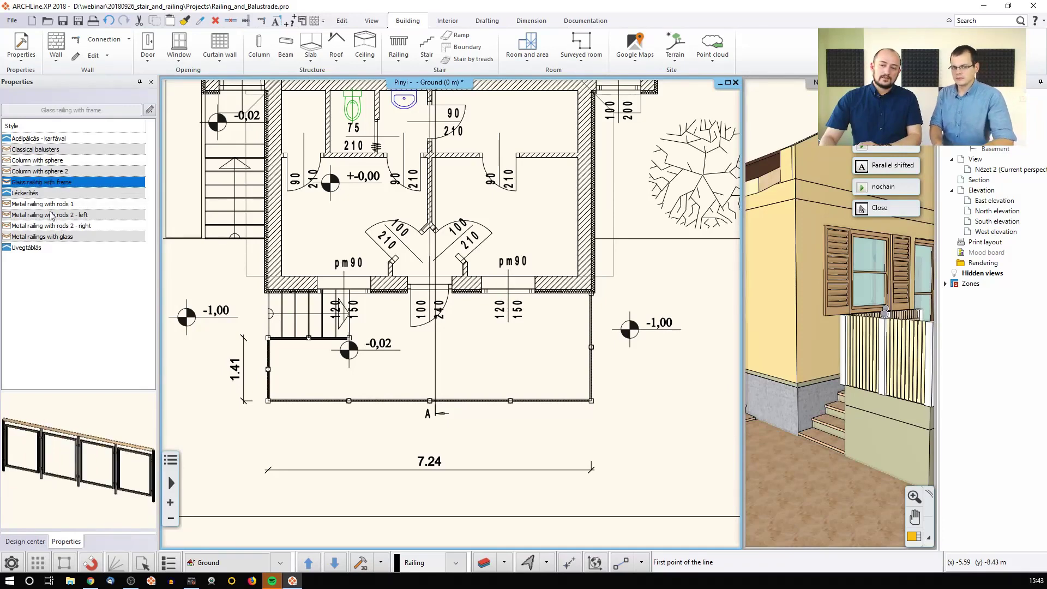
pyautogui.click(49, 204)
pyautogui.click(43, 182)
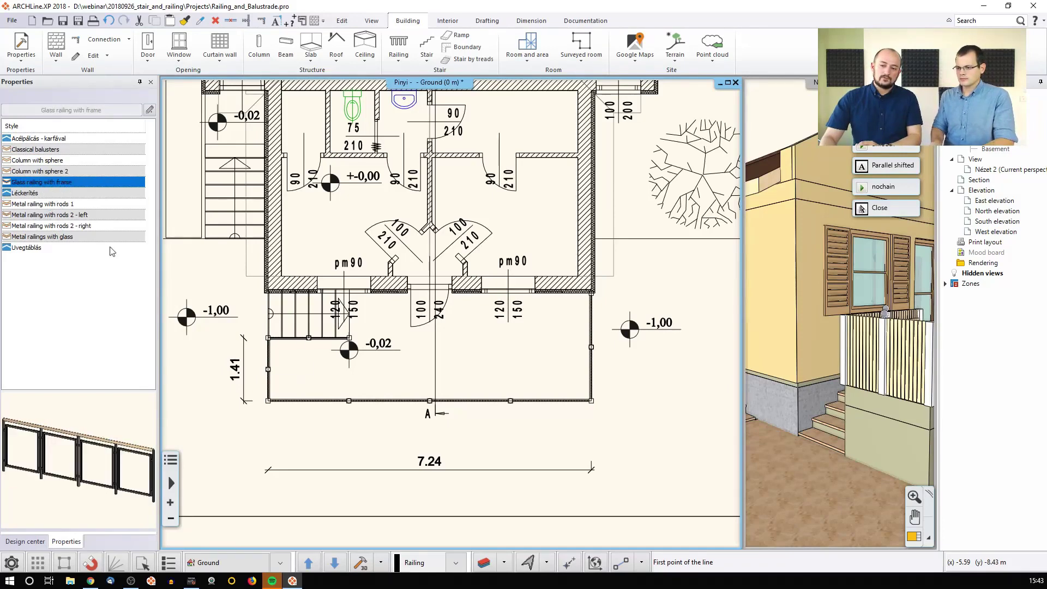
pyautogui.press('Escape')
# Step: Change the terrace railing's style to Glass railing with frame and swap the 3D view back into the large viewport
pyautogui.click(268, 366)
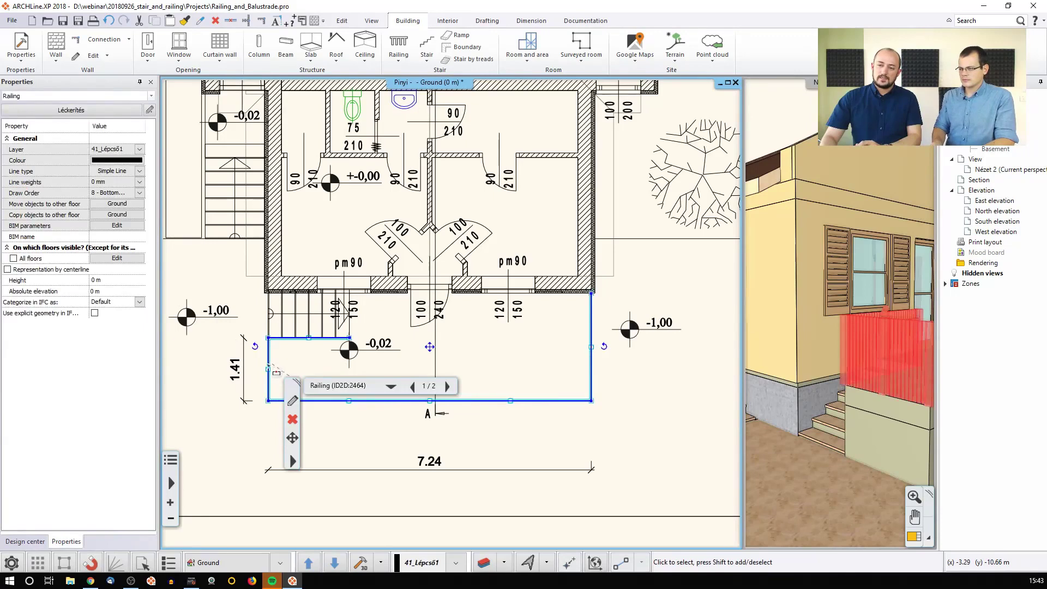
pyautogui.click(83, 111)
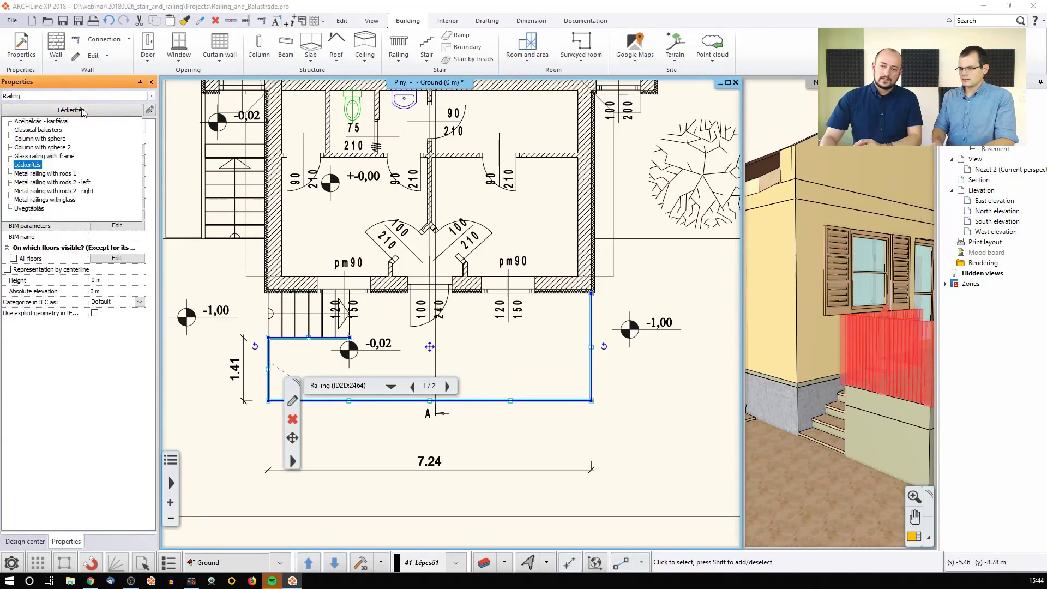
pyautogui.click(54, 157)
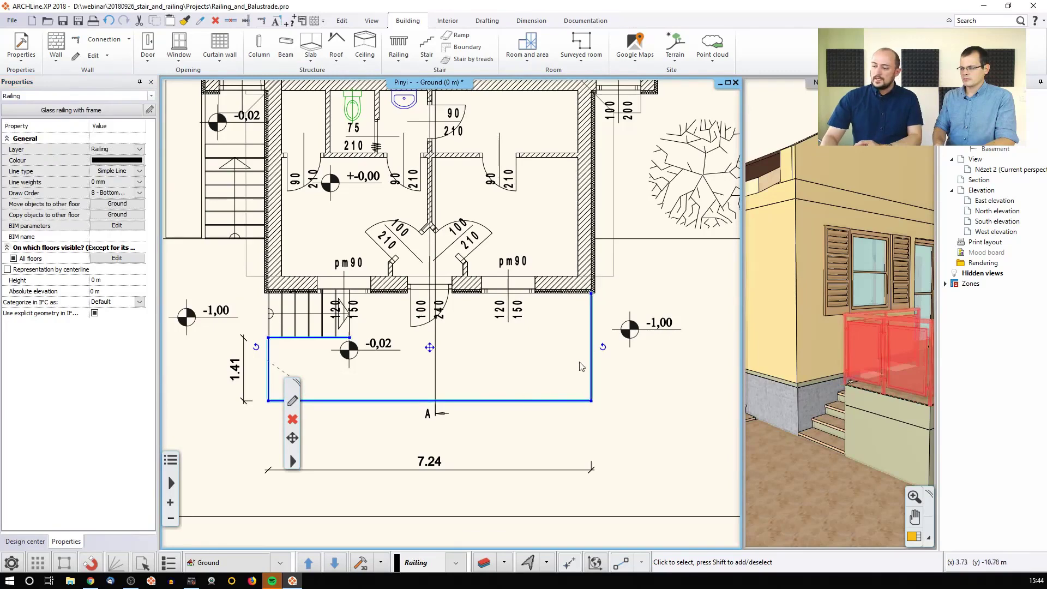
pyautogui.click(550, 359)
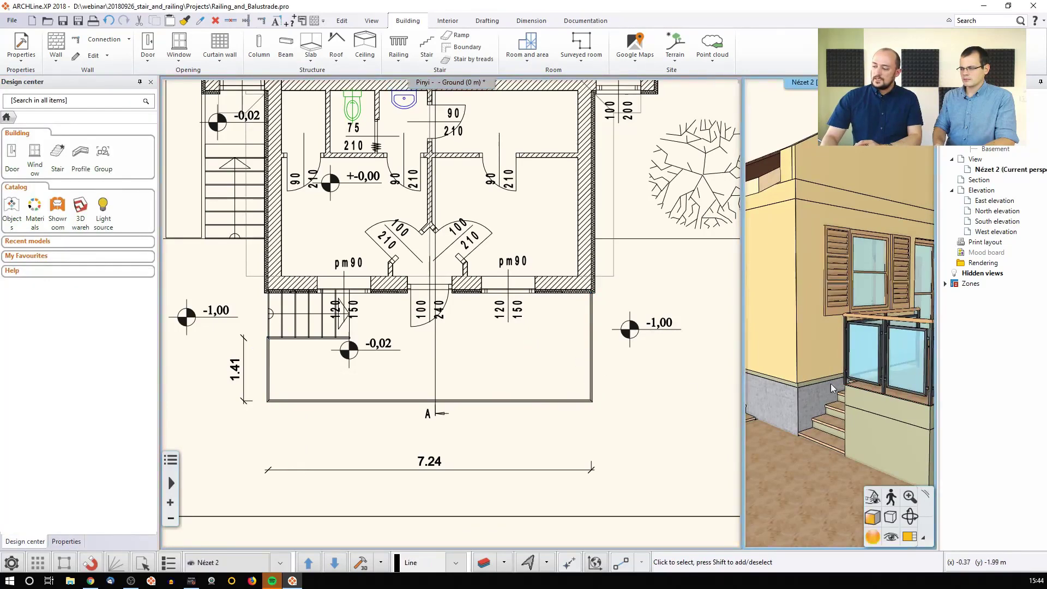
pyautogui.click(909, 537)
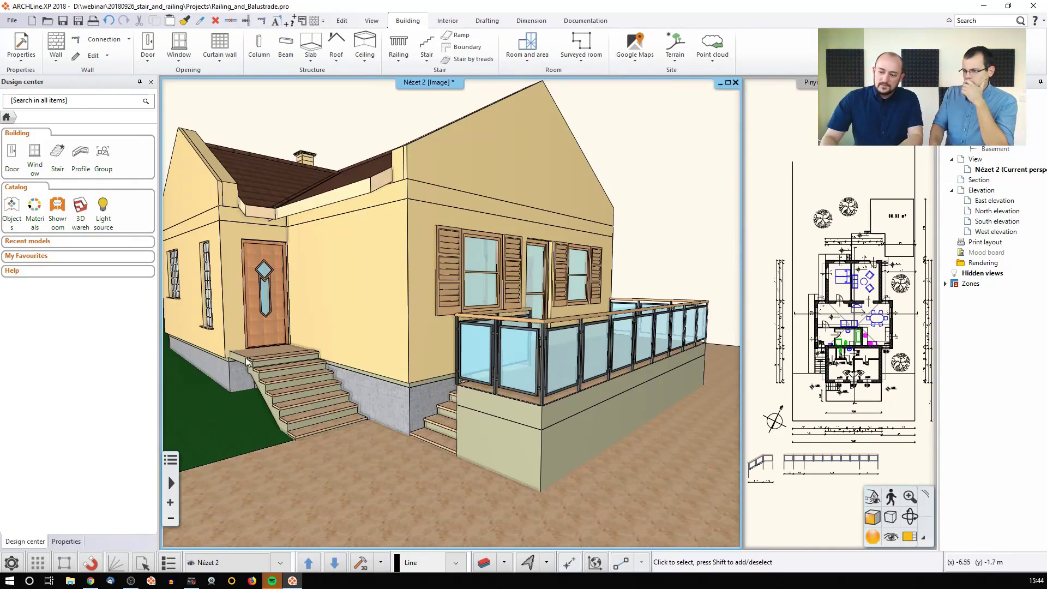
# Step: Draw a Glass railing with frame path from the house wall along the entrance landing and about 1.8 m down the stair's open side
pyautogui.click(816, 353)
pyautogui.scroll(5, 818, 354)
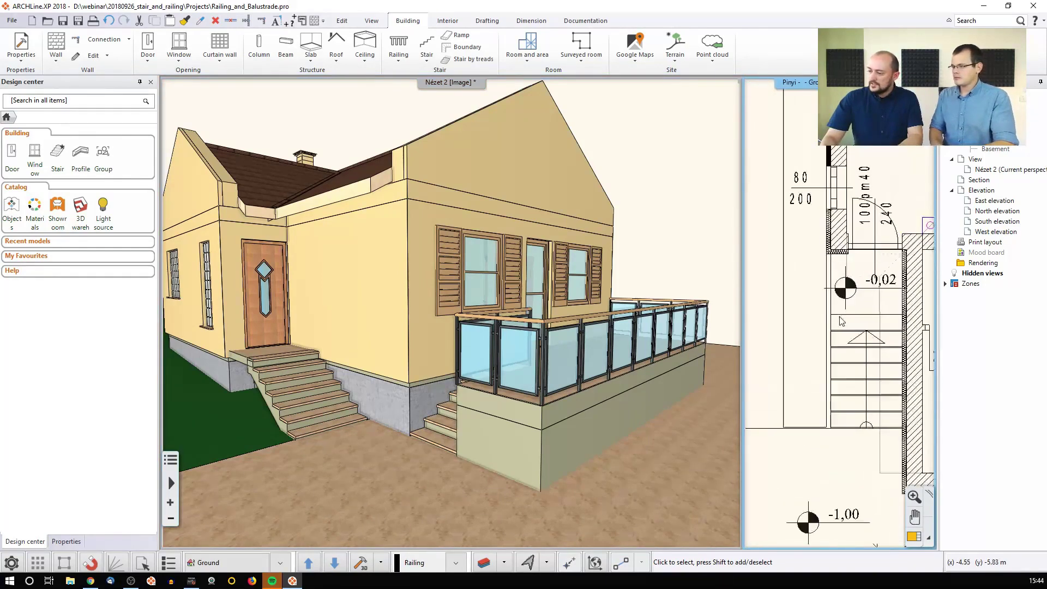
pyautogui.click(399, 49)
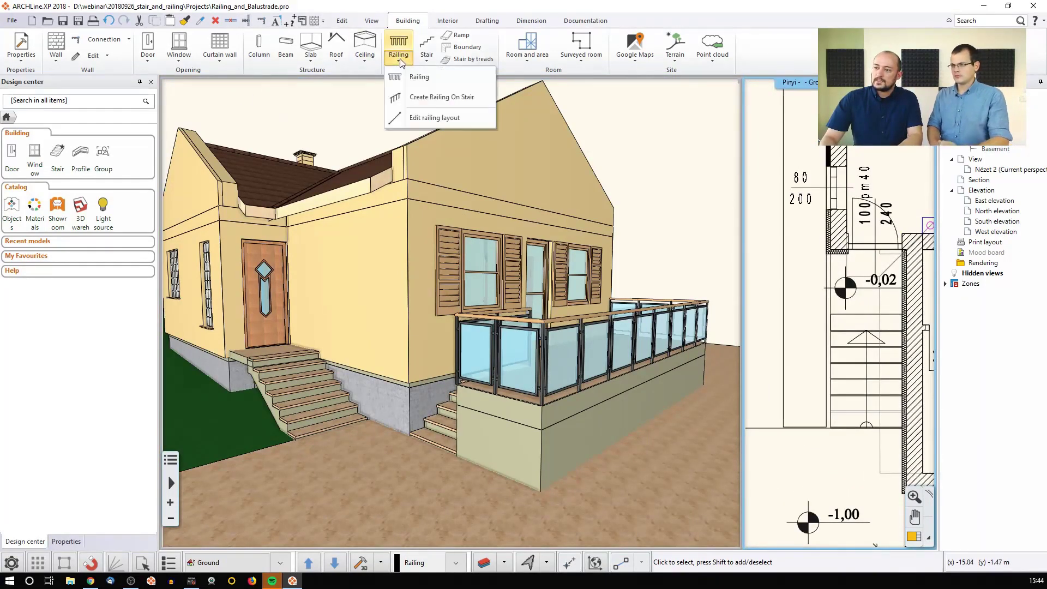
pyautogui.click(420, 74)
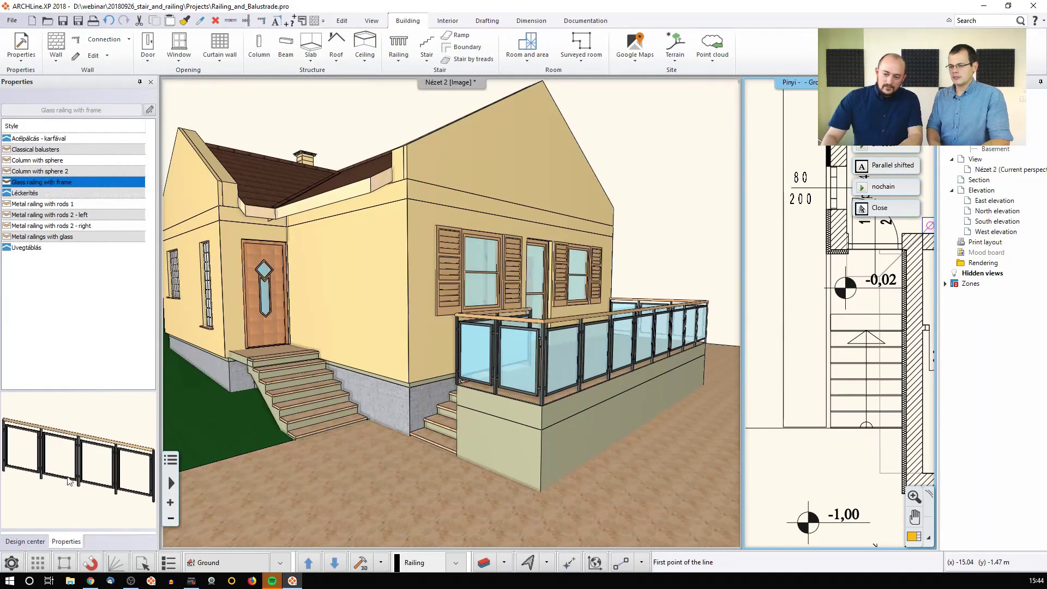
pyautogui.scroll(4, 788, 294)
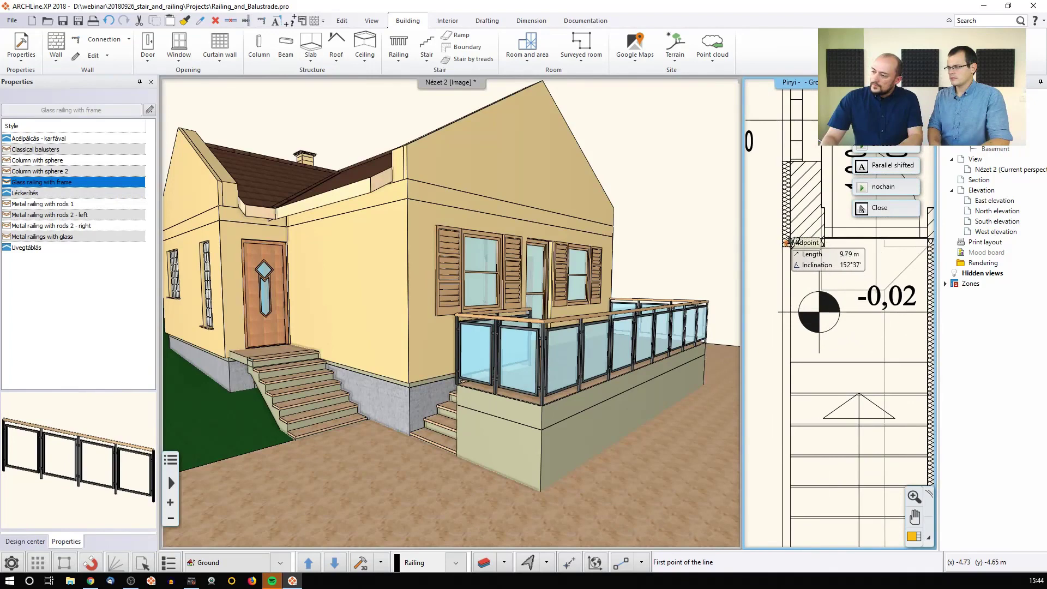
pyautogui.scroll(2, 809, 265)
pyautogui.click(816, 271)
pyautogui.scroll(-2, 834, 327)
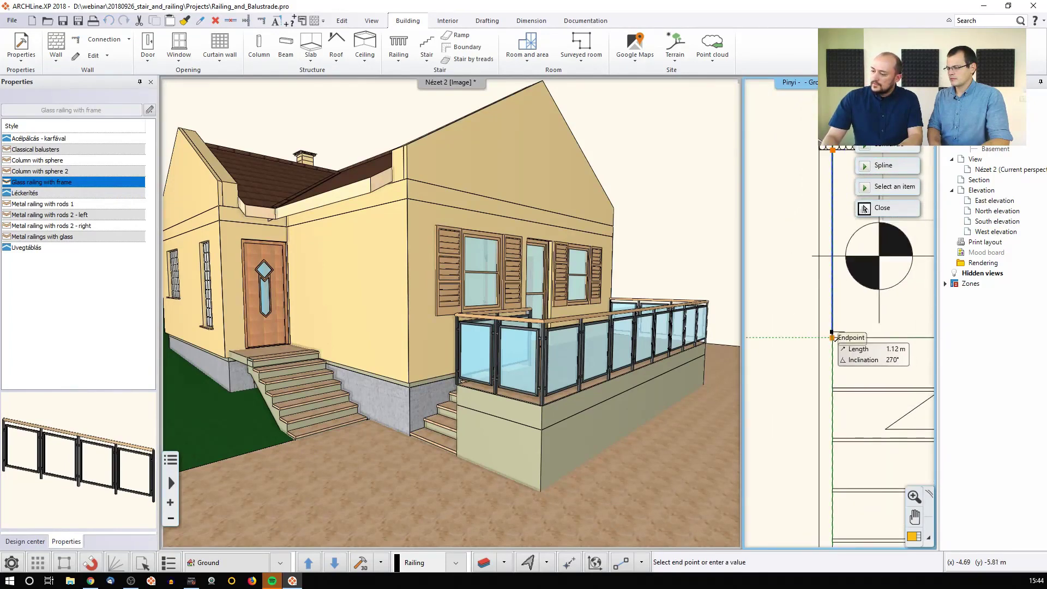
pyautogui.click(829, 384)
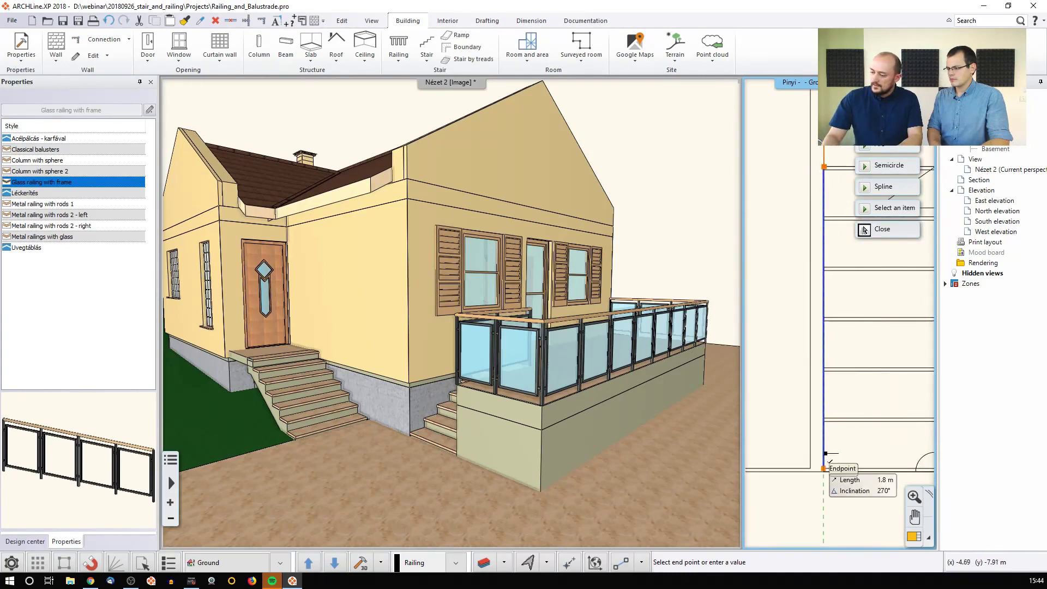
pyautogui.click(823, 469)
# Step: Finish the entrance stair's railing path and create the railing without assigning node heights
pyautogui.scroll(-2, 807, 348)
pyautogui.moveTo(829, 282); pyautogui.dragTo(774, 322, button='middle')
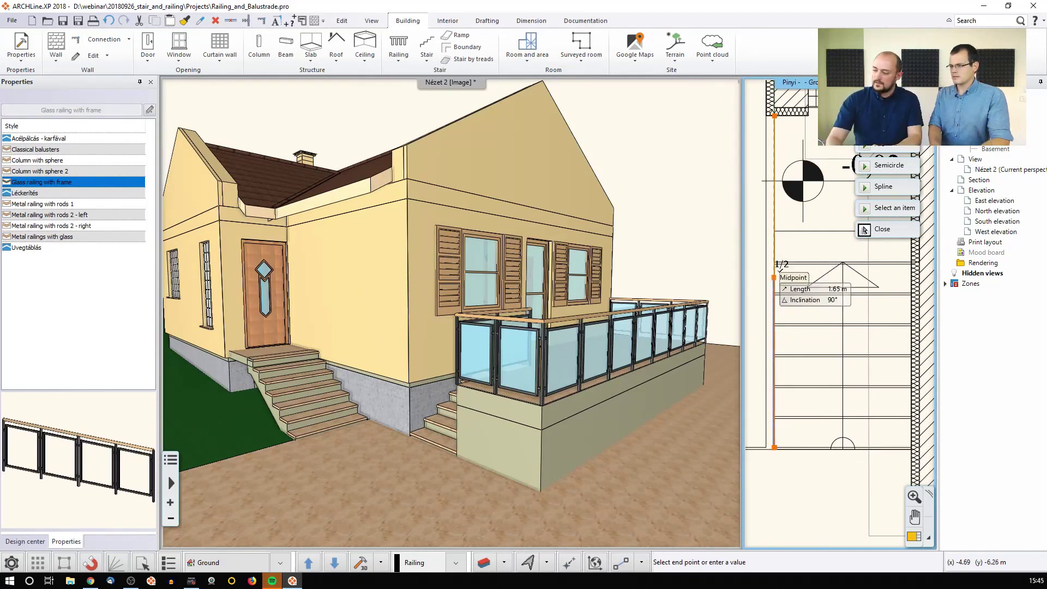
pyautogui.click(864, 230)
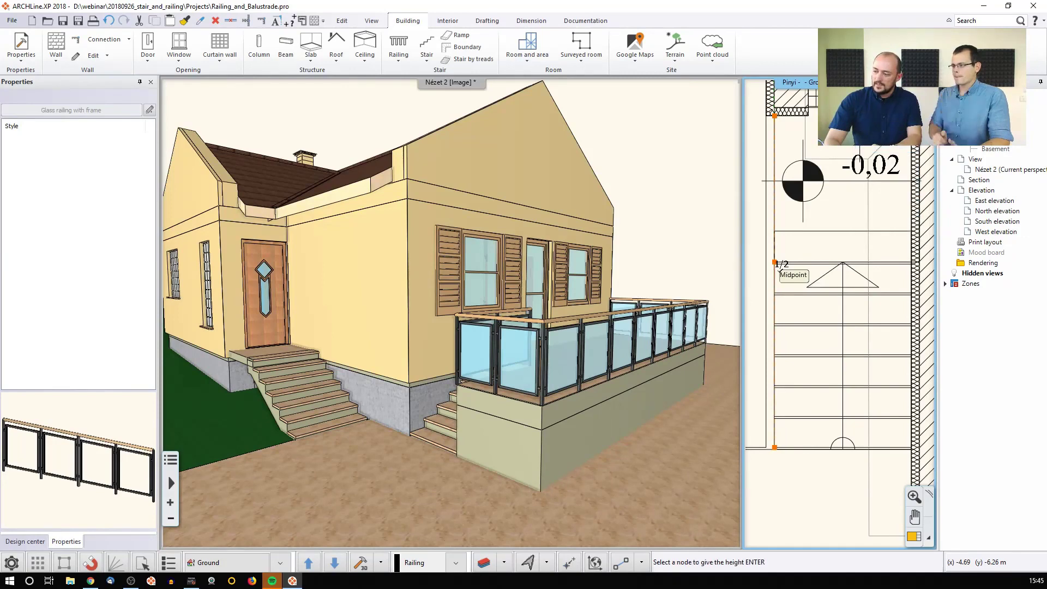
pyautogui.click(780, 267)
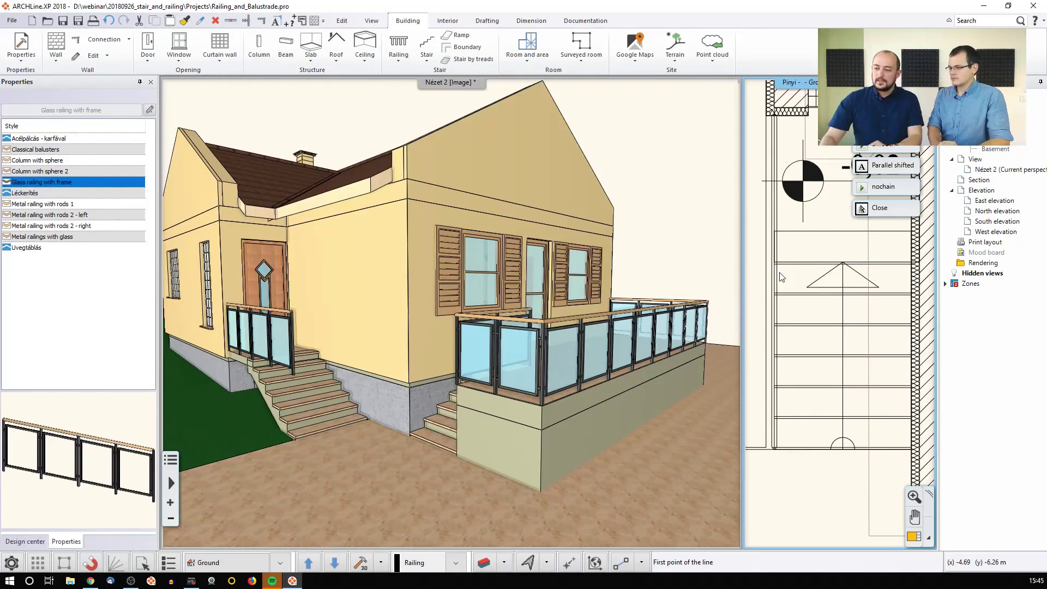
# Step: Lower the end node of the entrance stair's glass railing straight down in the 3D view so its sloped section follows the stair flight
pyautogui.press('Escape')
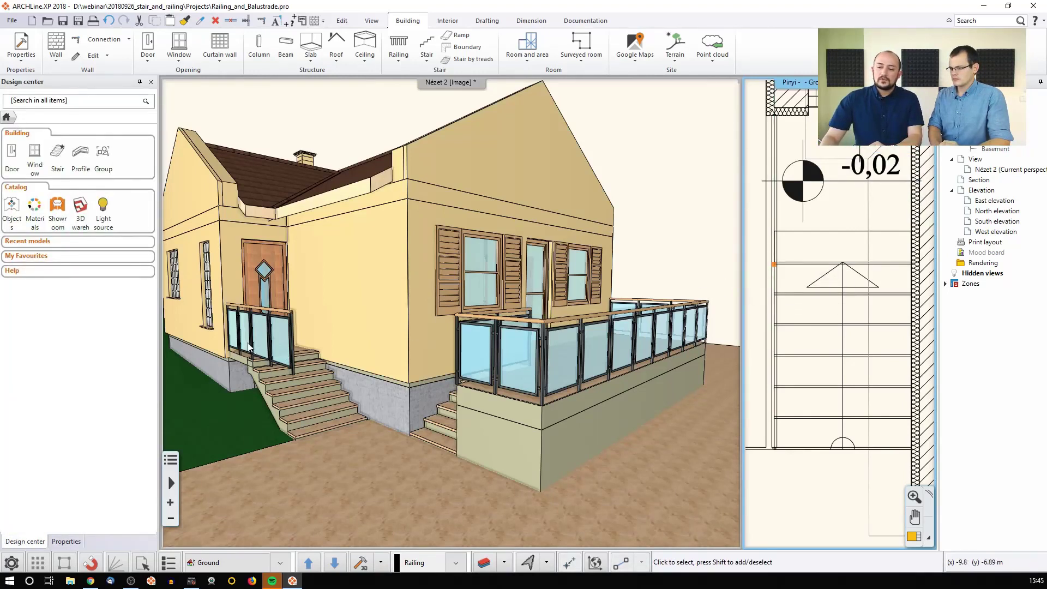
pyautogui.click(279, 355)
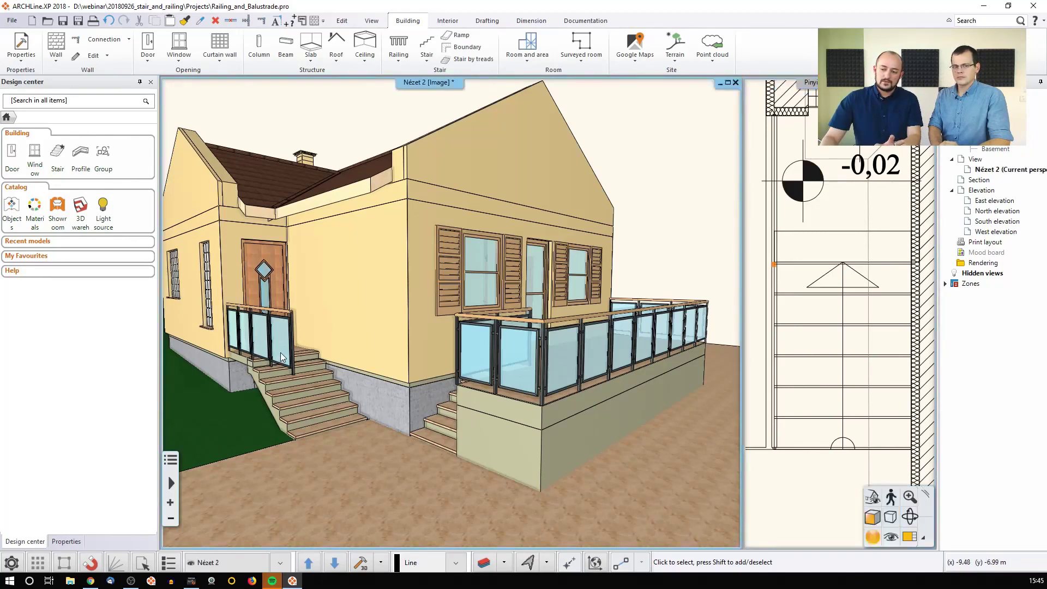
pyautogui.click(282, 358)
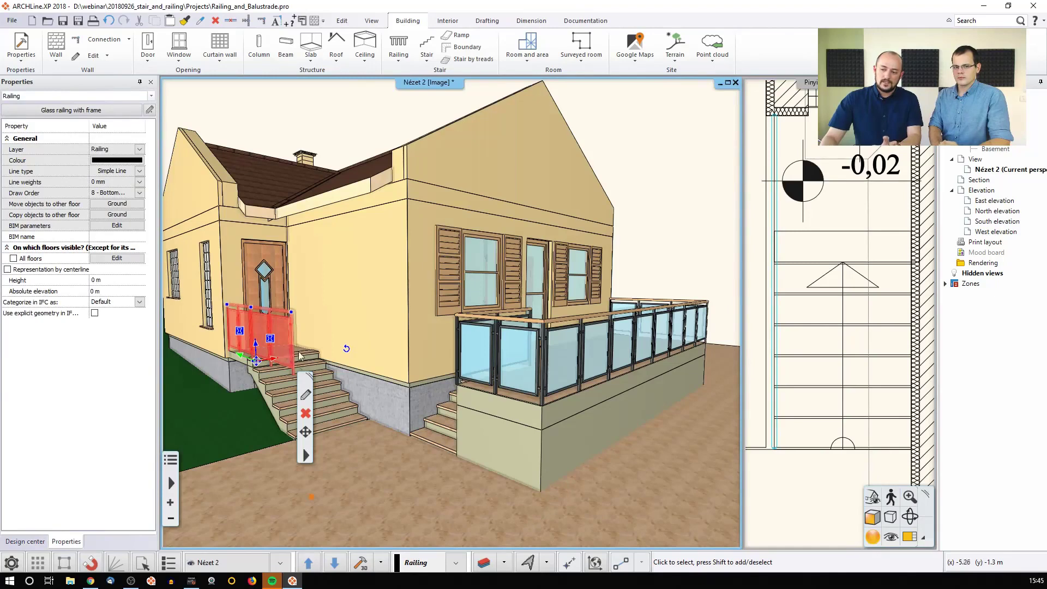
pyautogui.moveTo(298, 353); pyautogui.dragTo(440, 332, button='middle')
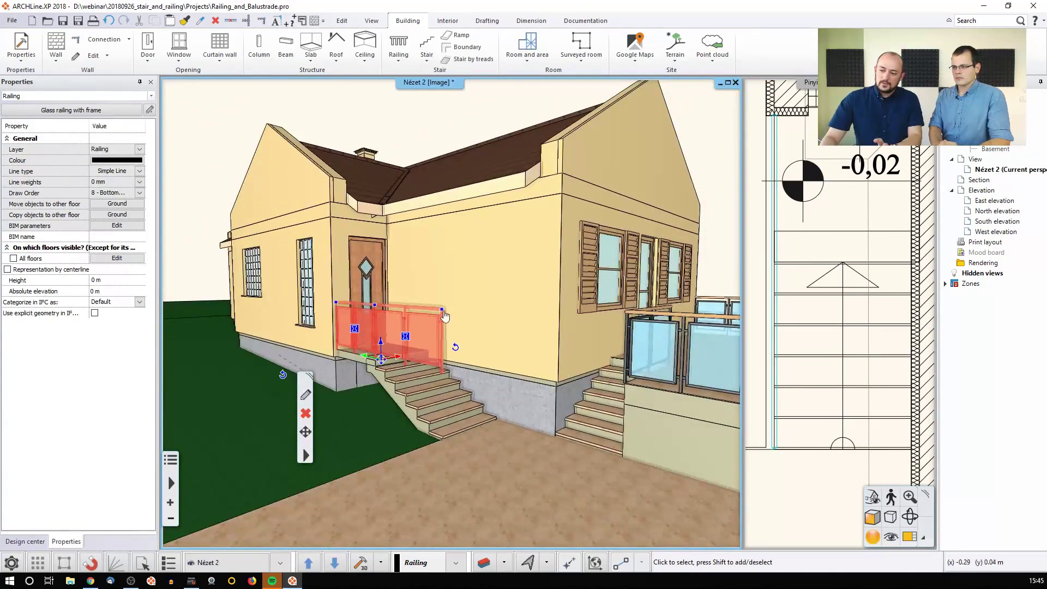
pyautogui.click(470, 316)
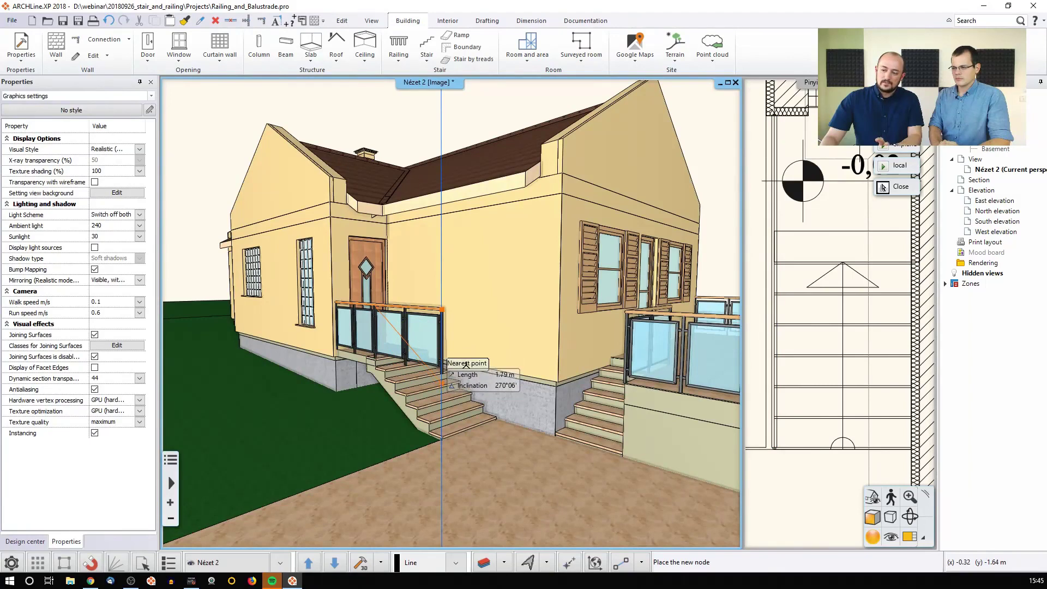
pyautogui.click(466, 364)
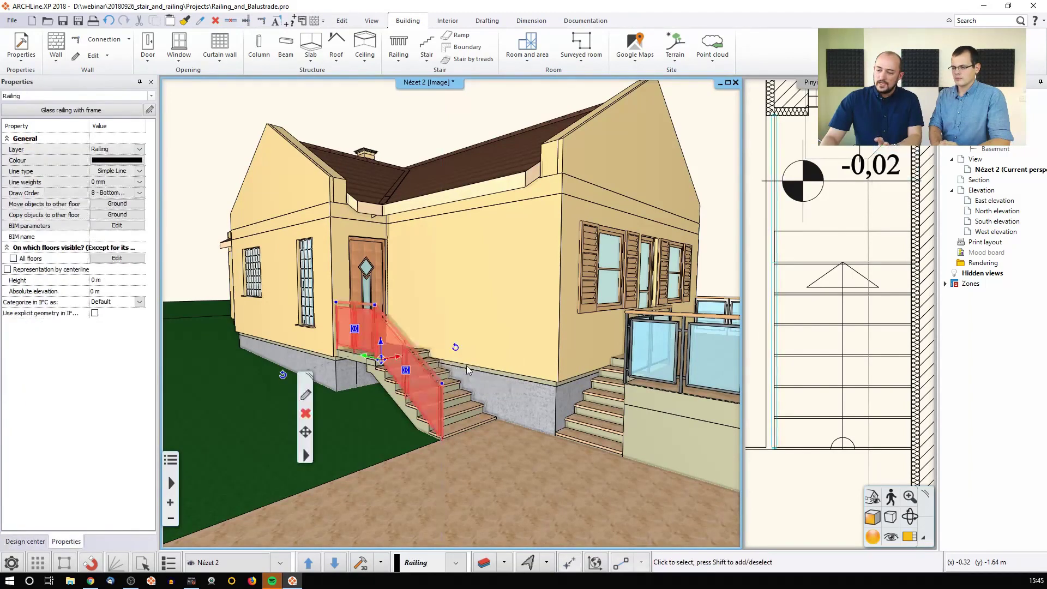